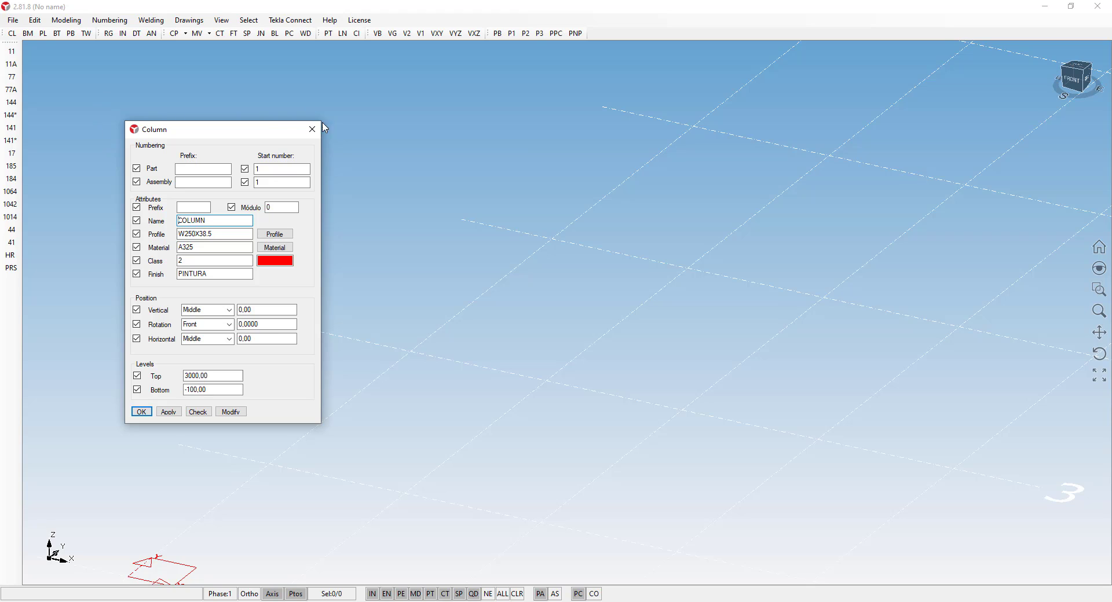
# - Set the column's profile to W250X80 from the W group of the profile catalog
pyautogui.click(169, 412)
pyautogui.click(276, 234)
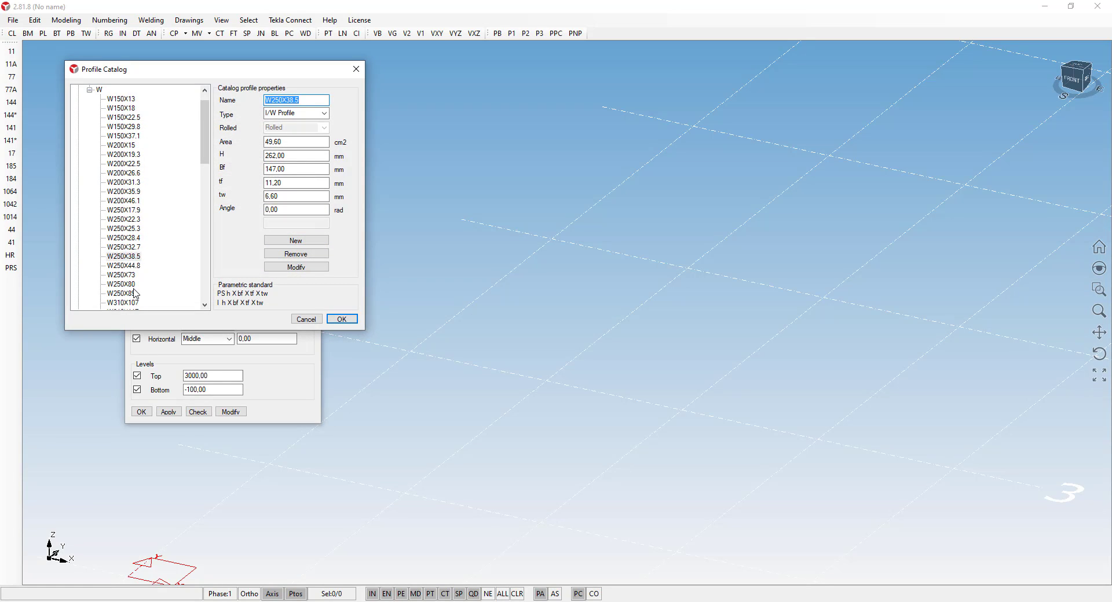
pyautogui.click(131, 285)
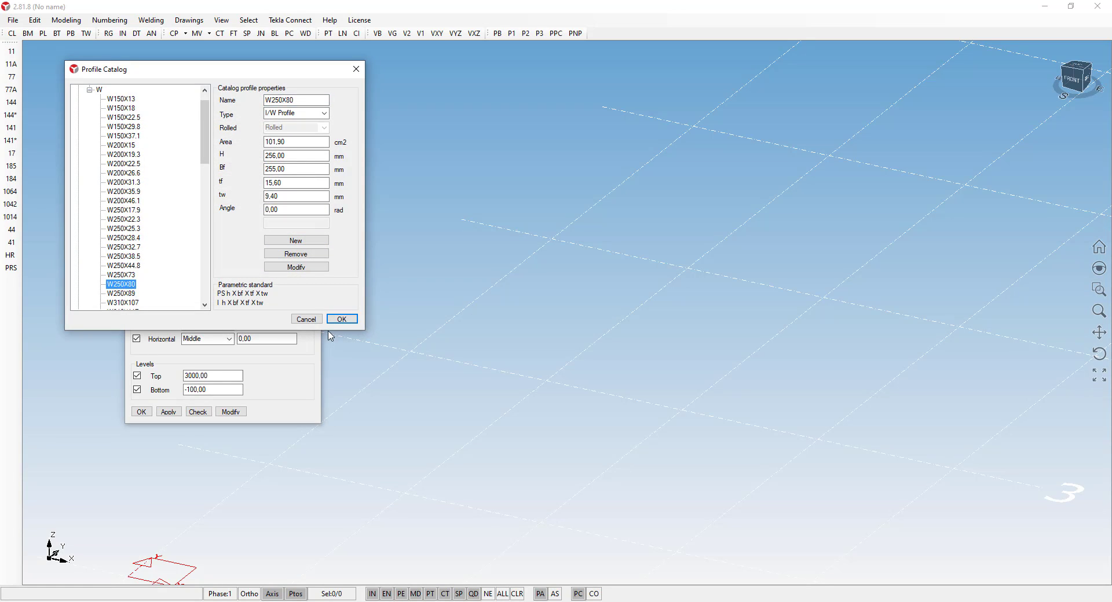
pyautogui.click(343, 319)
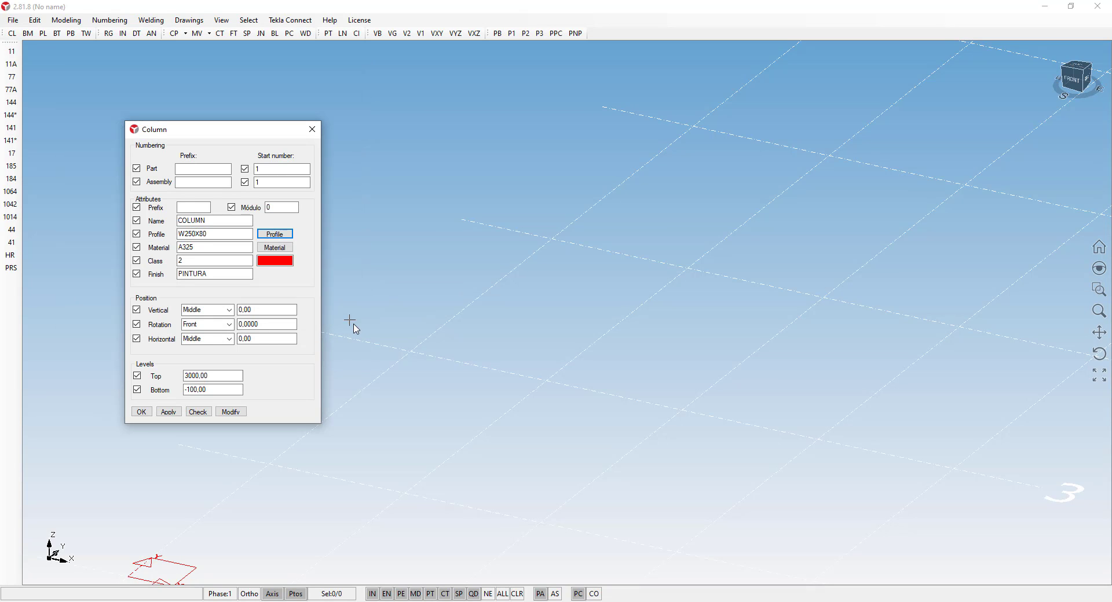
# - Set the column's material to steel grade A36 from the materials catalog
pyautogui.click(243, 247)
pyautogui.click(270, 248)
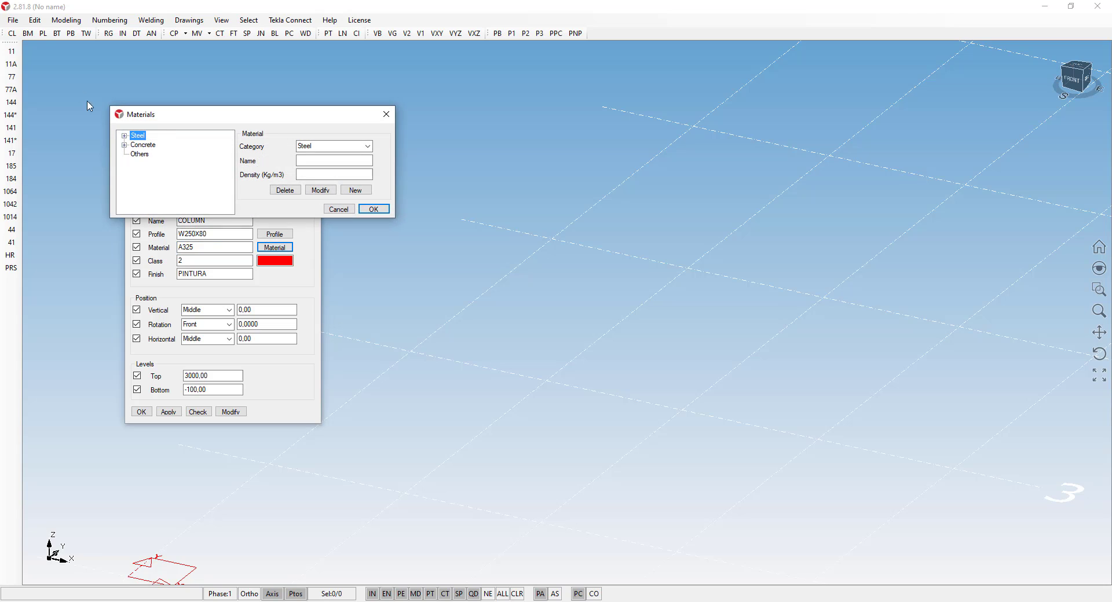
pyautogui.click(125, 136)
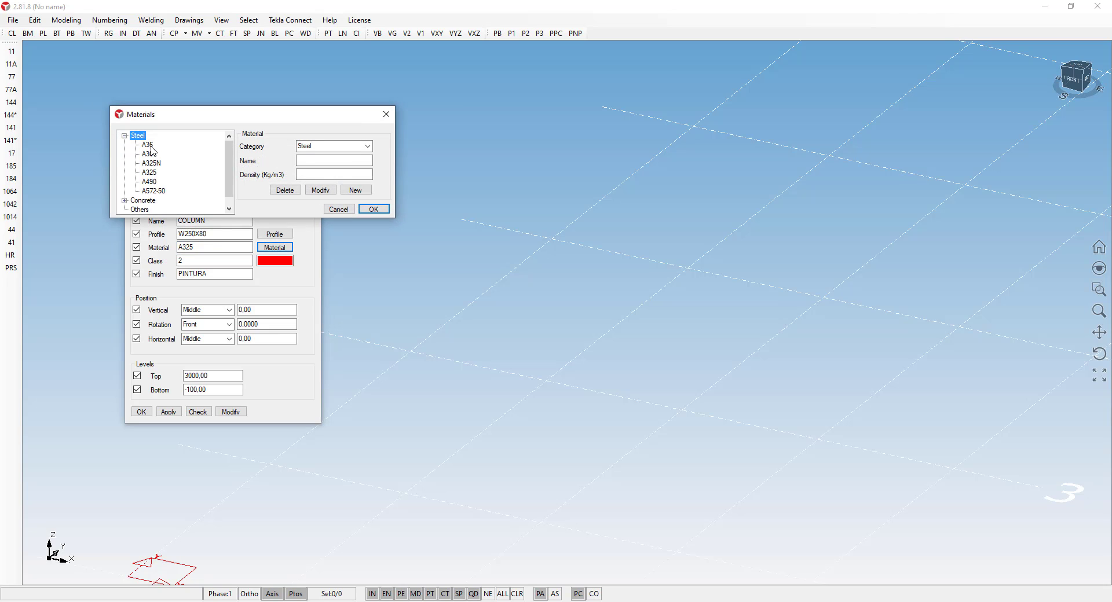
pyautogui.click(151, 145)
pyautogui.click(377, 212)
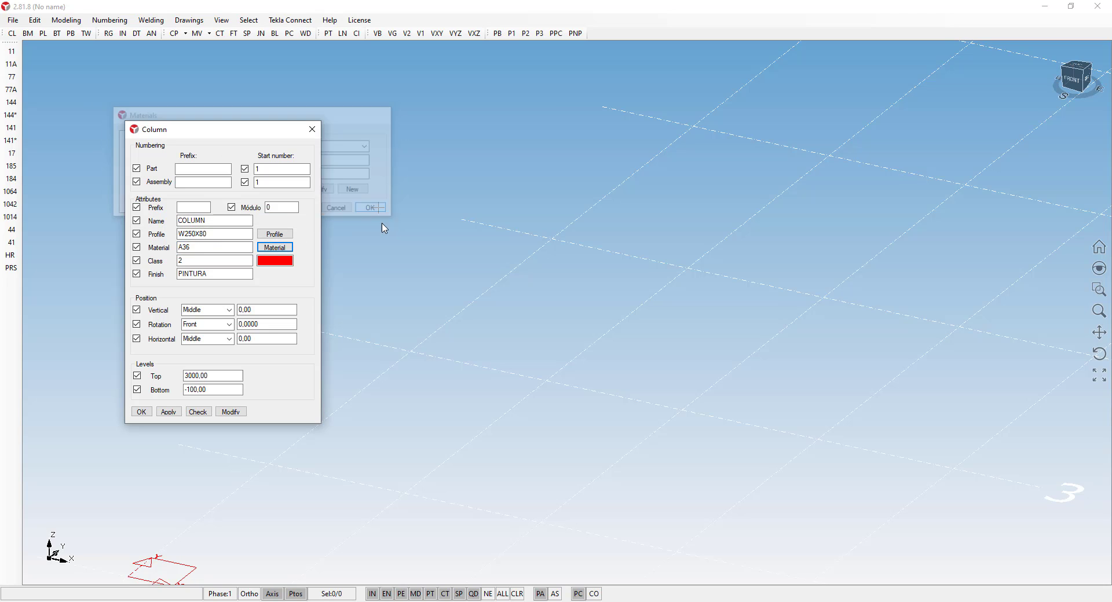
# - Set the column's material to steel grade A572-50
pyautogui.click(282, 248)
pyautogui.click(139, 151)
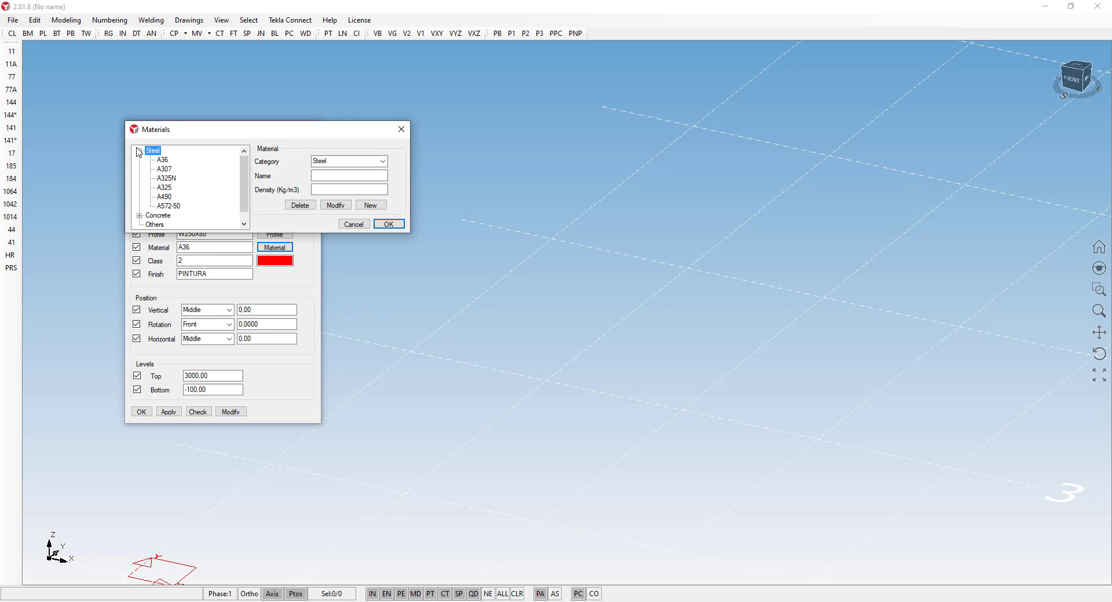
pyautogui.click(169, 206)
pyautogui.click(389, 225)
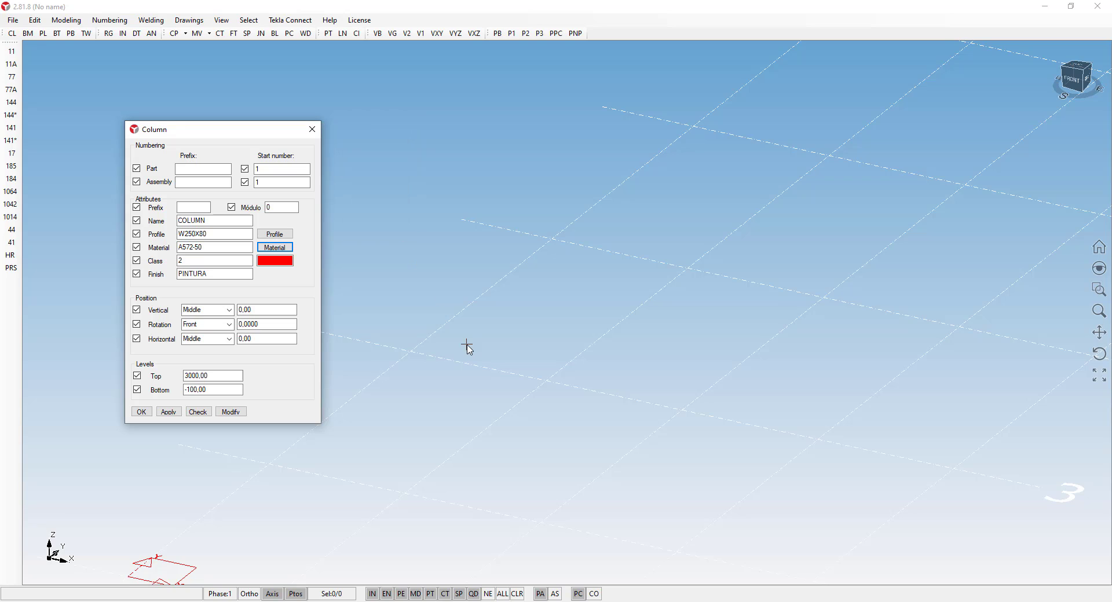
# - Try black as the column's class color and restore it to red
pyautogui.click(187, 259)
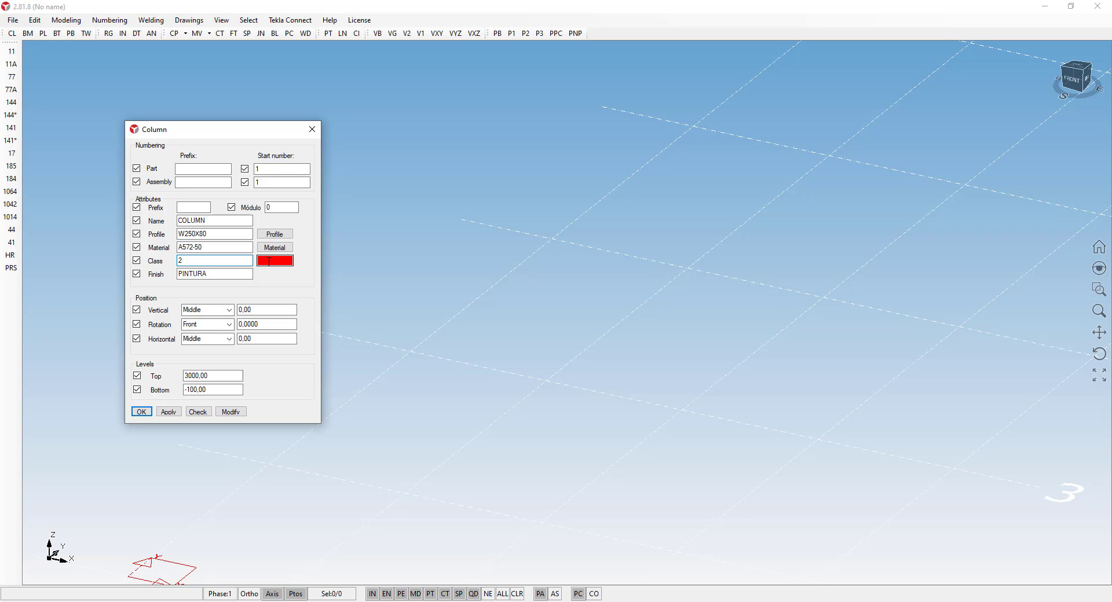
pyautogui.press('BackSpace')
pyautogui.click(265, 261)
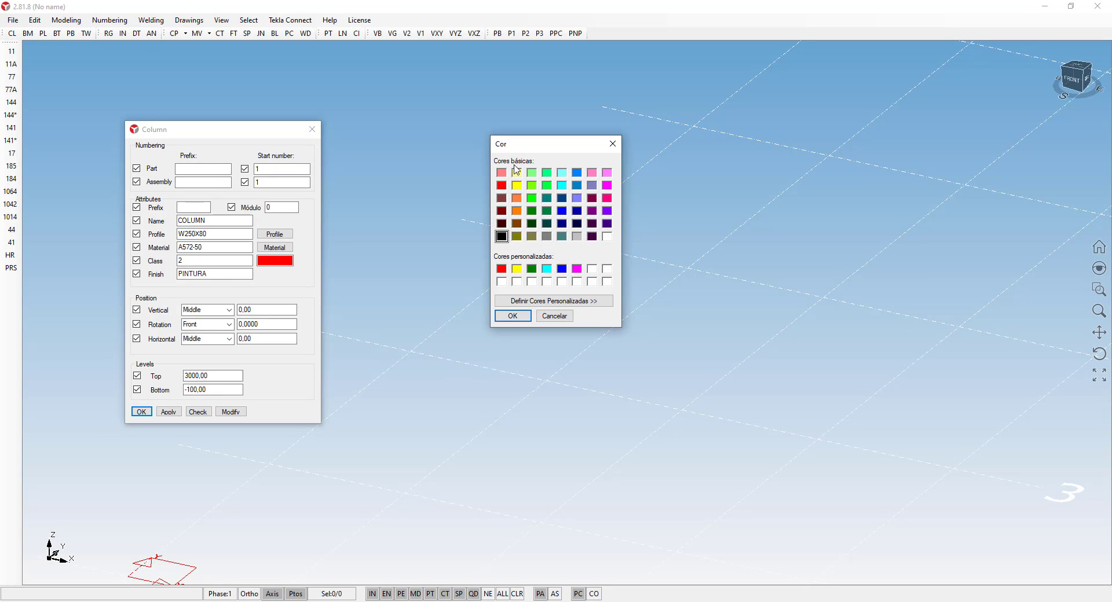
pyautogui.click(513, 316)
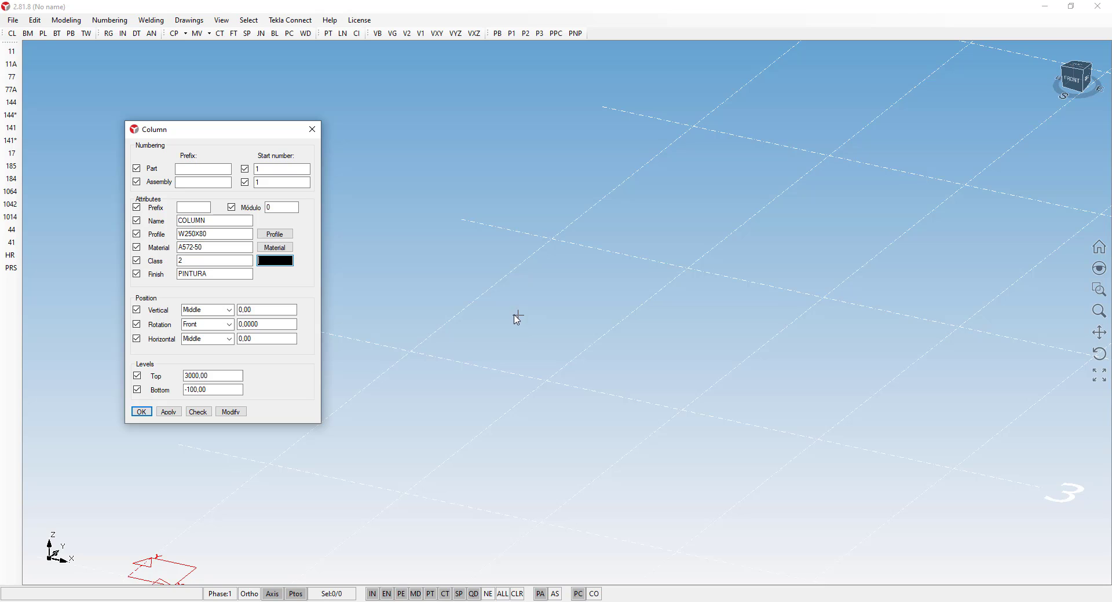
pyautogui.click(275, 261)
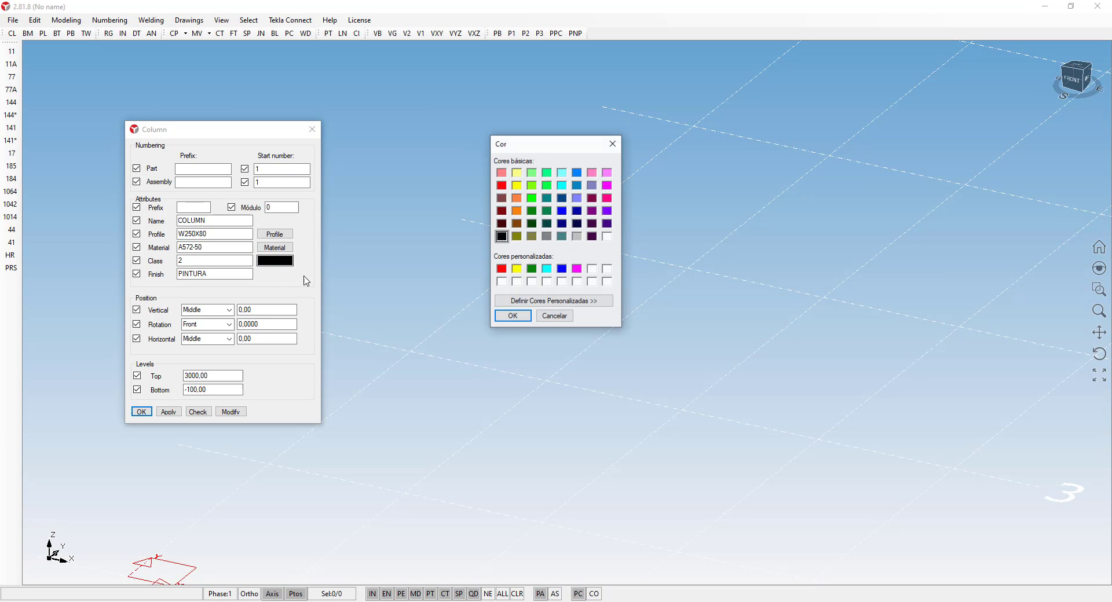
pyautogui.click(501, 269)
pyautogui.click(511, 317)
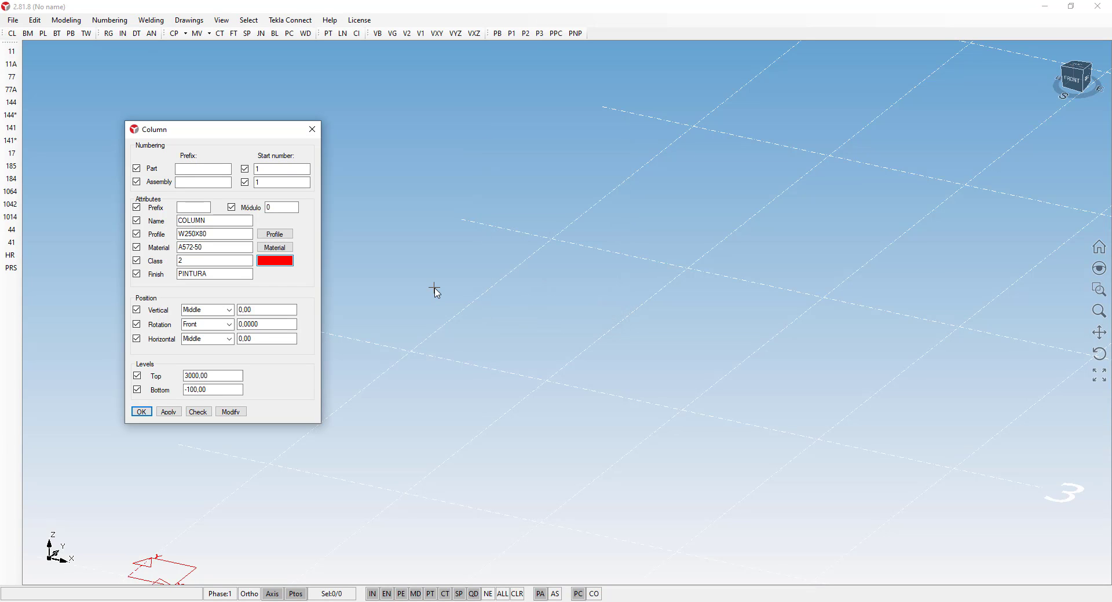
# - Clear the column's finish, apply the column settings and close the properties
pyautogui.click(204, 275)
pyautogui.doubleClick(203, 275)
pyautogui.press('BackSpace')
pyautogui.click(167, 413)
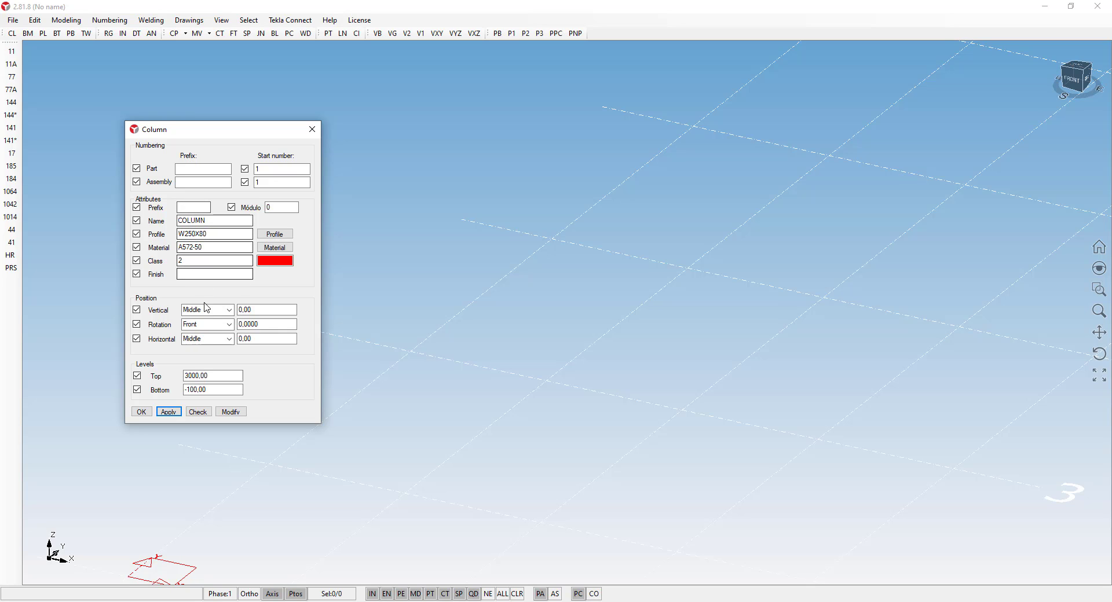
pyautogui.click(198, 389)
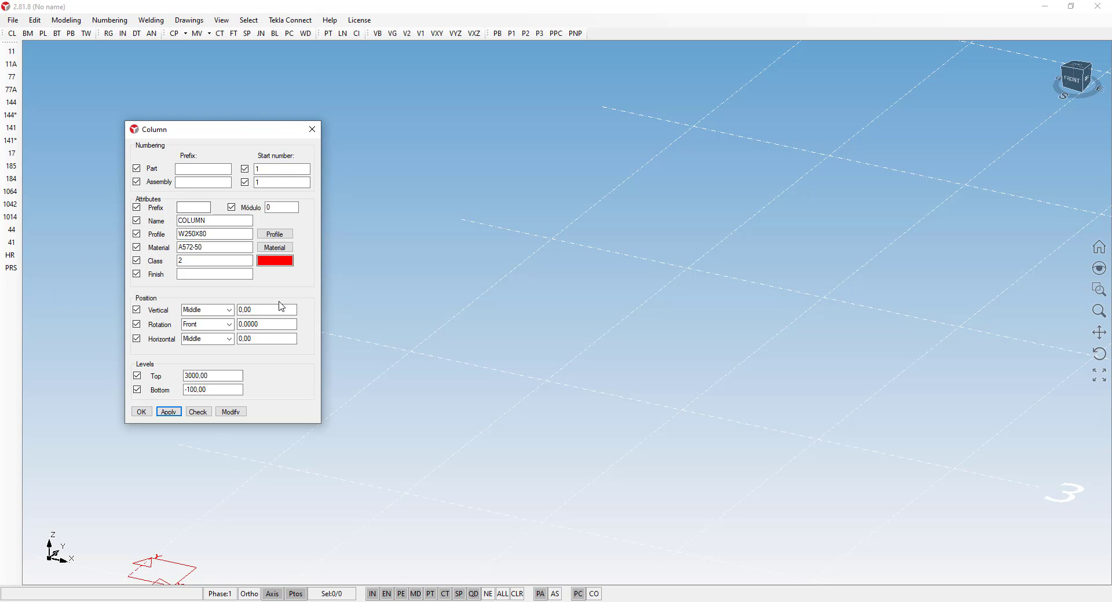
pyautogui.click(312, 129)
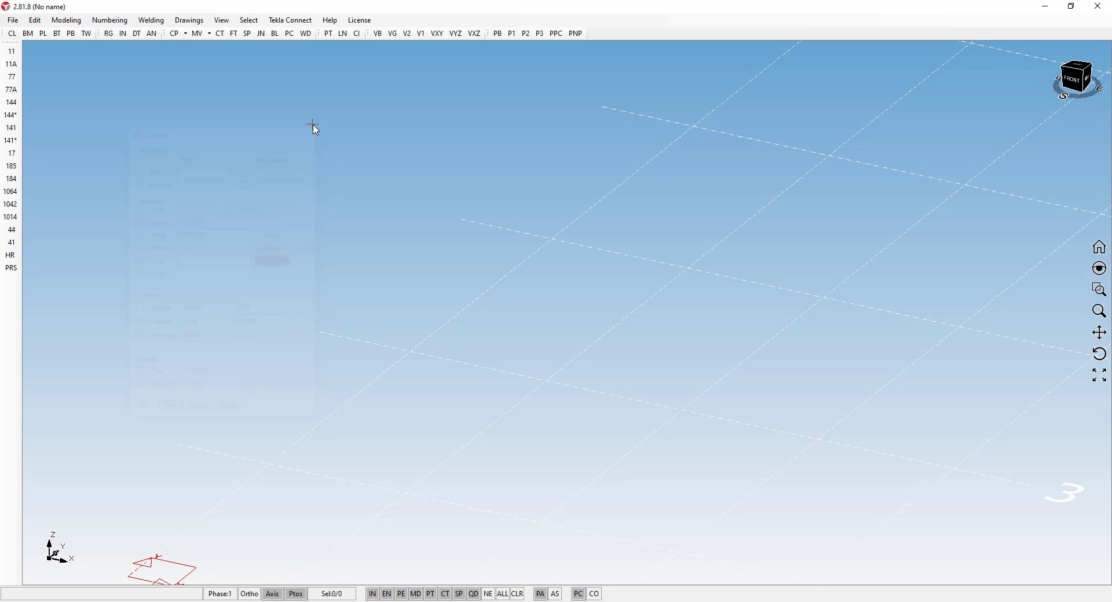
# - Place three columns at neighboring grid intersections: one in front, one behind it and one beside the rear one
pyautogui.click(16, 36)
pyautogui.click(411, 353)
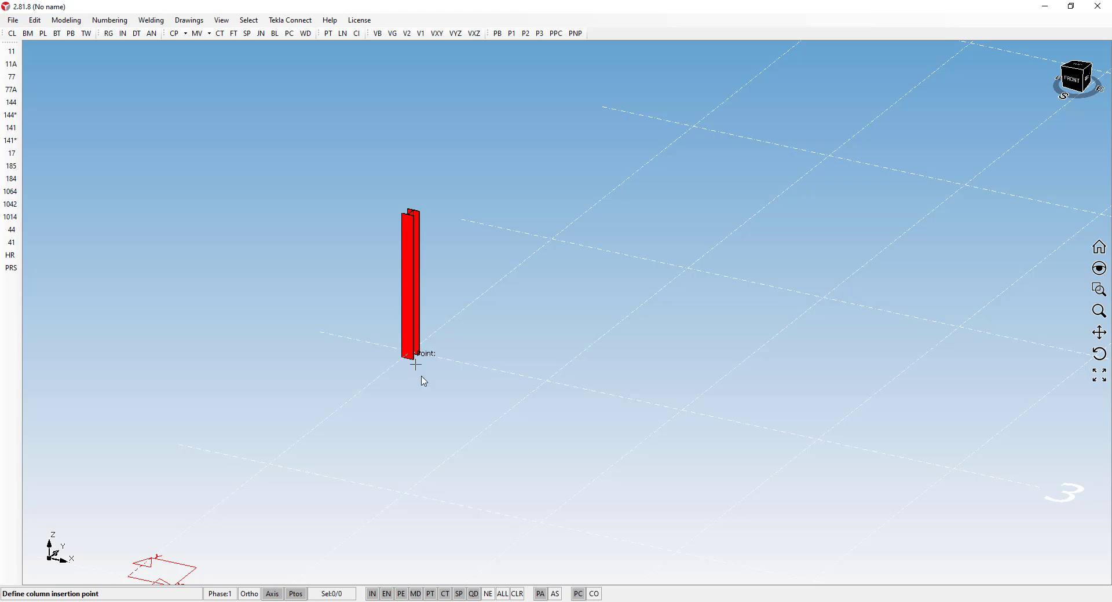
pyautogui.click(551, 242)
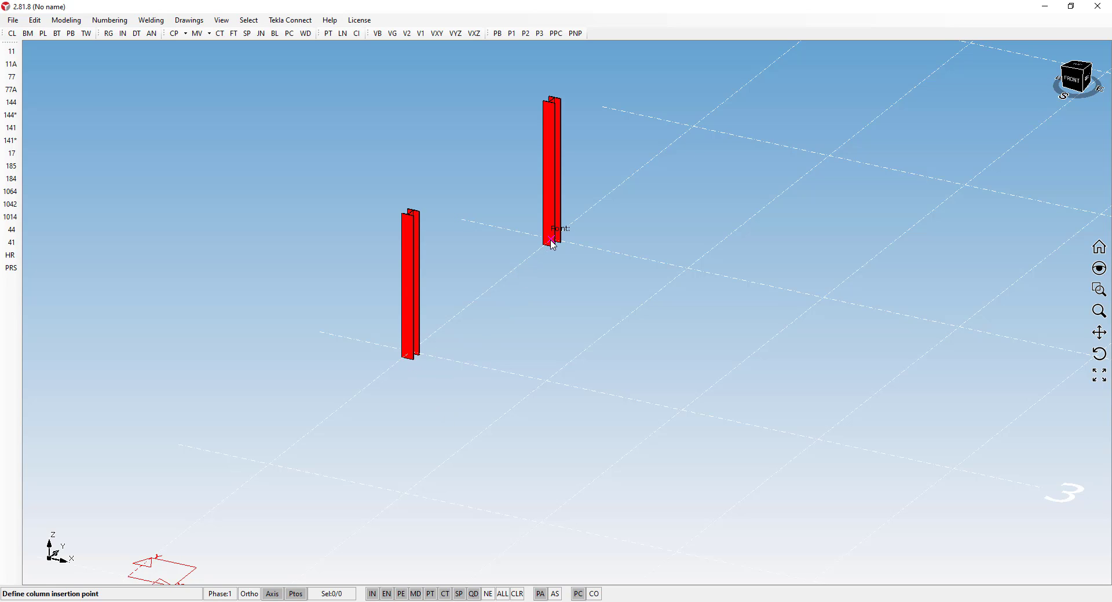
pyautogui.click(688, 272)
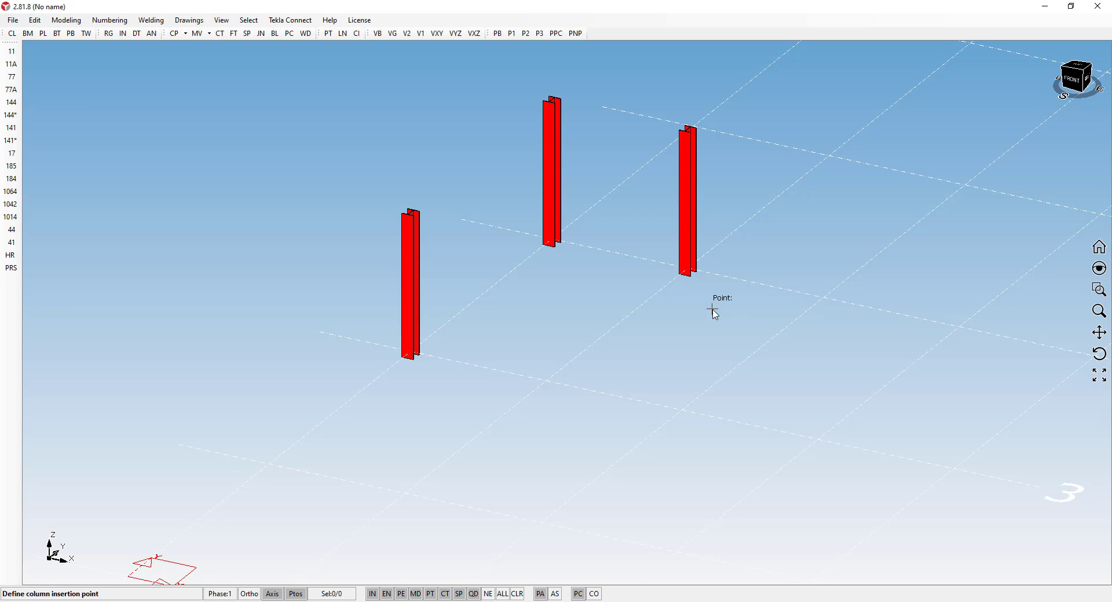
pyautogui.press('Escape')
# - Change the profile of the two columns on the rear grid line to W250X44.8
pyautogui.doubleClick(555, 131)
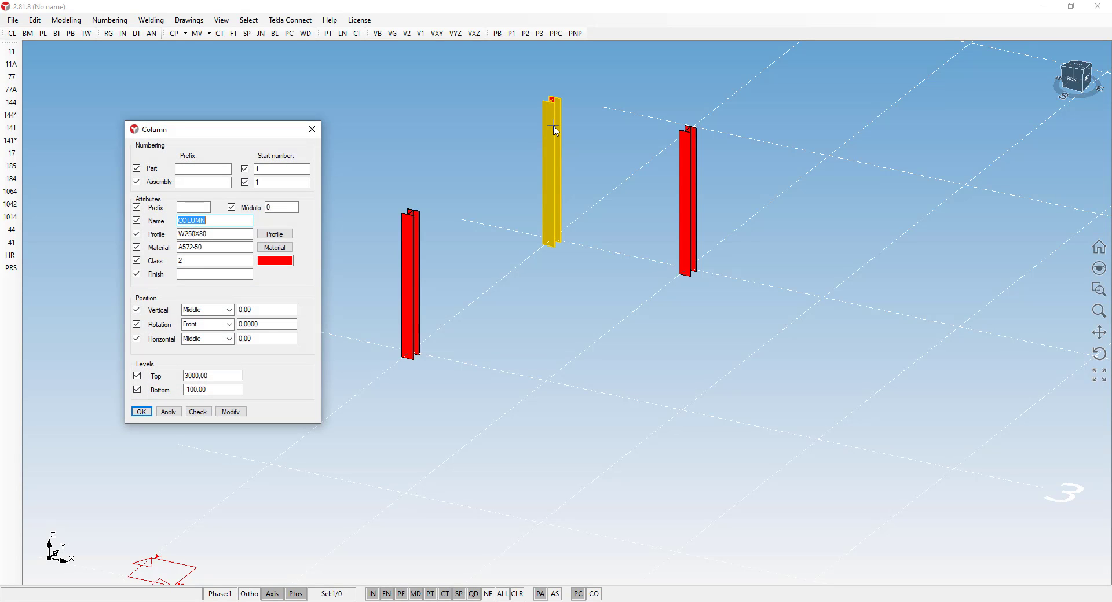
pyautogui.click(276, 234)
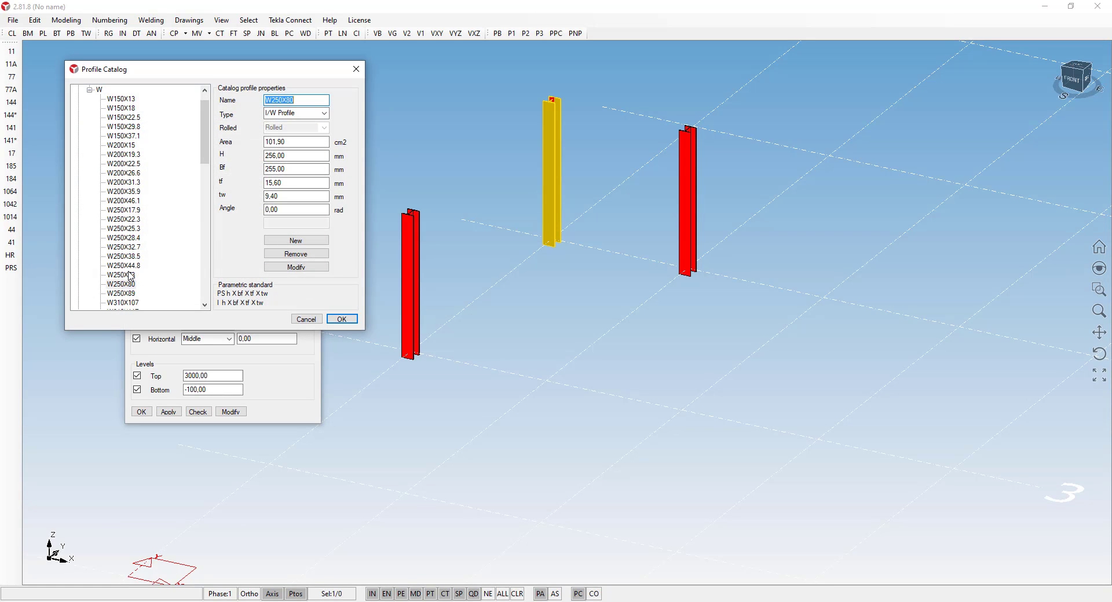
pyautogui.click(128, 267)
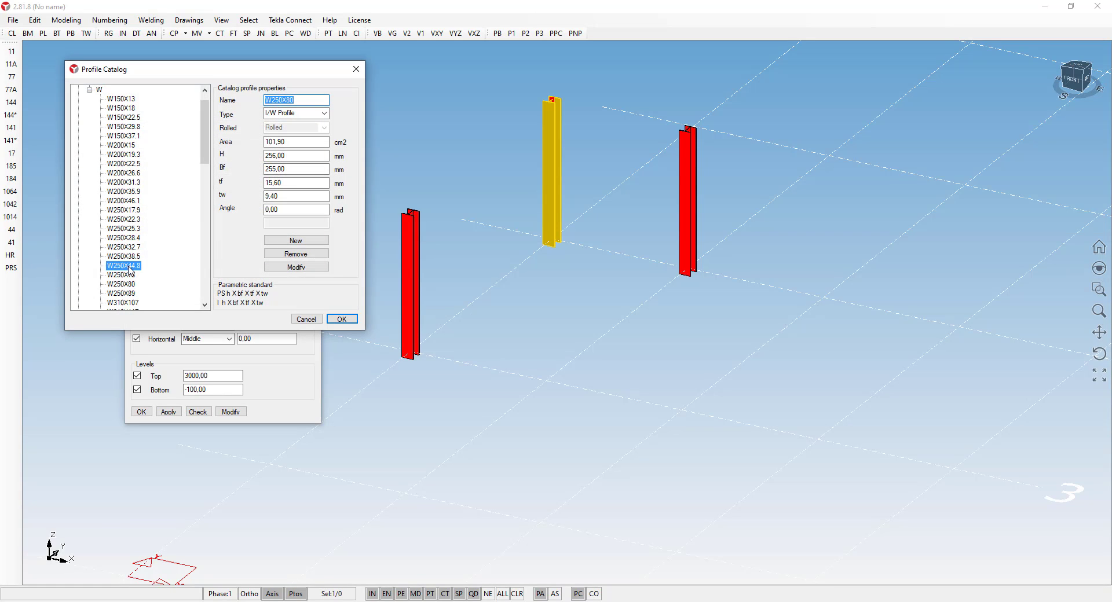
pyautogui.click(342, 319)
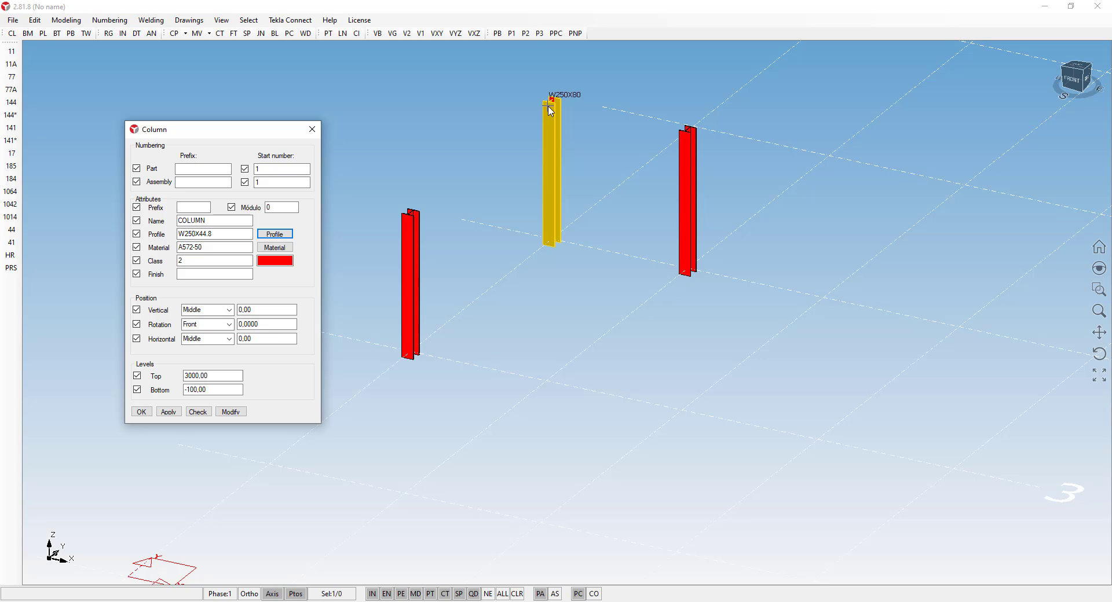
pyautogui.keyDown('ctrl'); pyautogui.click(691, 169); pyautogui.keyUp('ctrl')
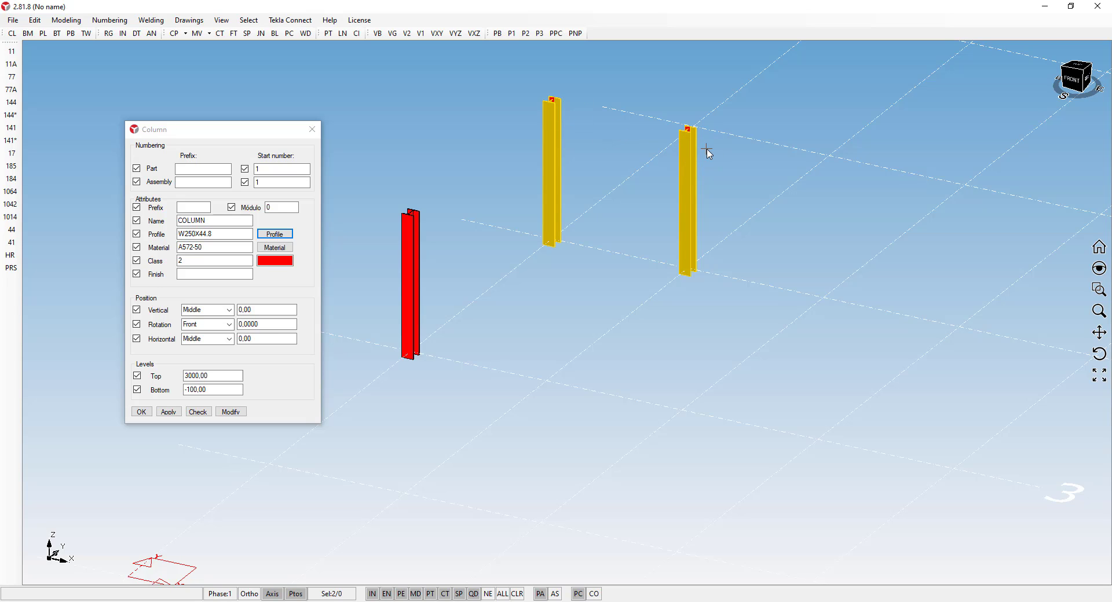
pyautogui.click(237, 415)
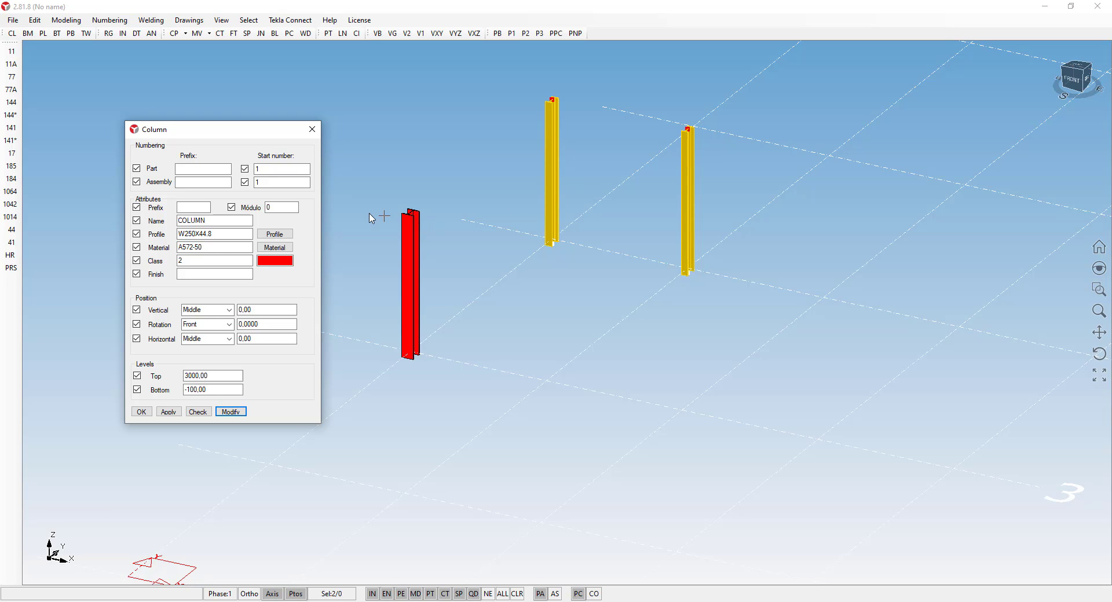
# - Change the material of the two selected columns to steel grade A36 and deselect them
pyautogui.click(275, 249)
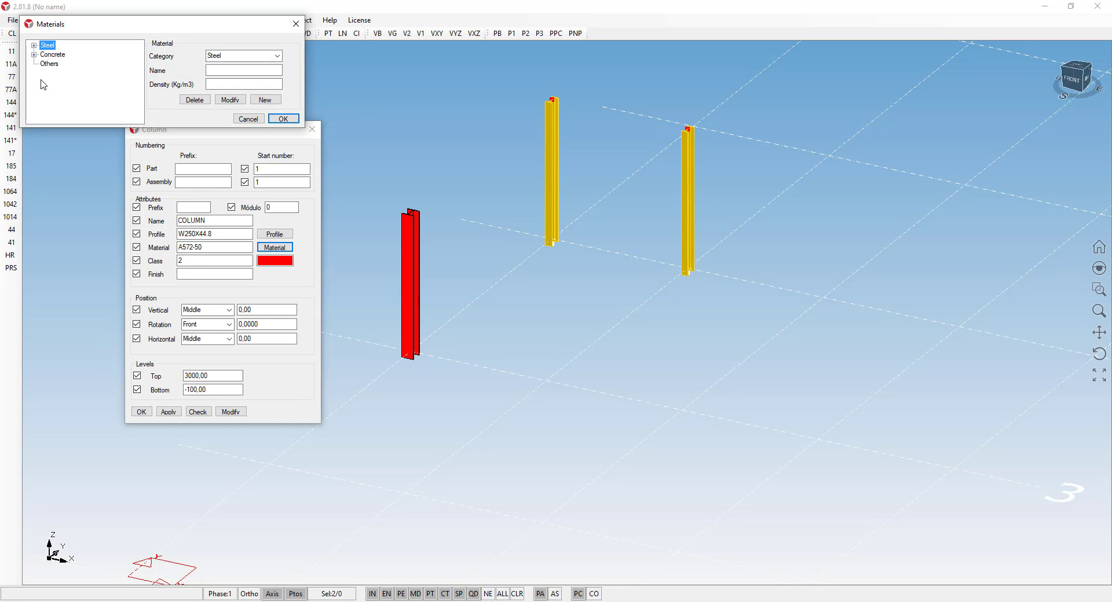
pyautogui.click(35, 45)
pyautogui.click(56, 55)
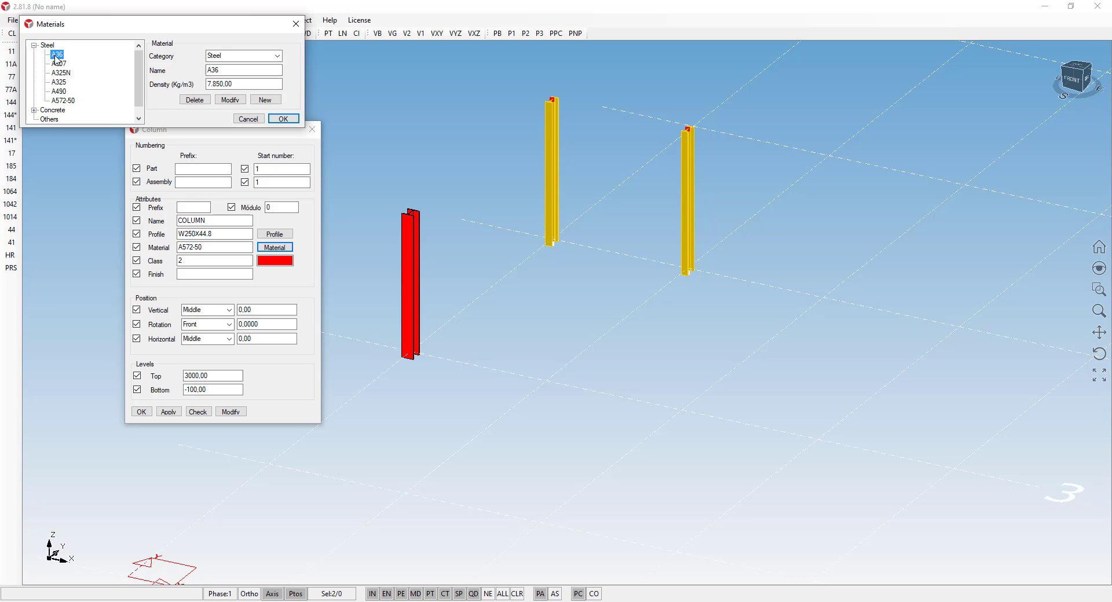
pyautogui.click(283, 119)
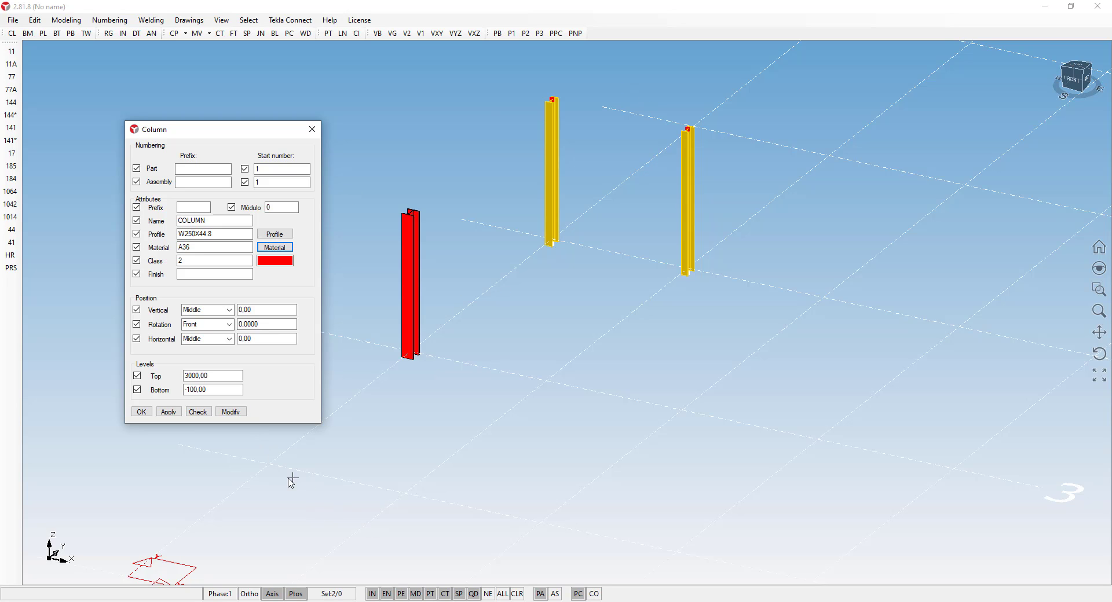
pyautogui.click(231, 411)
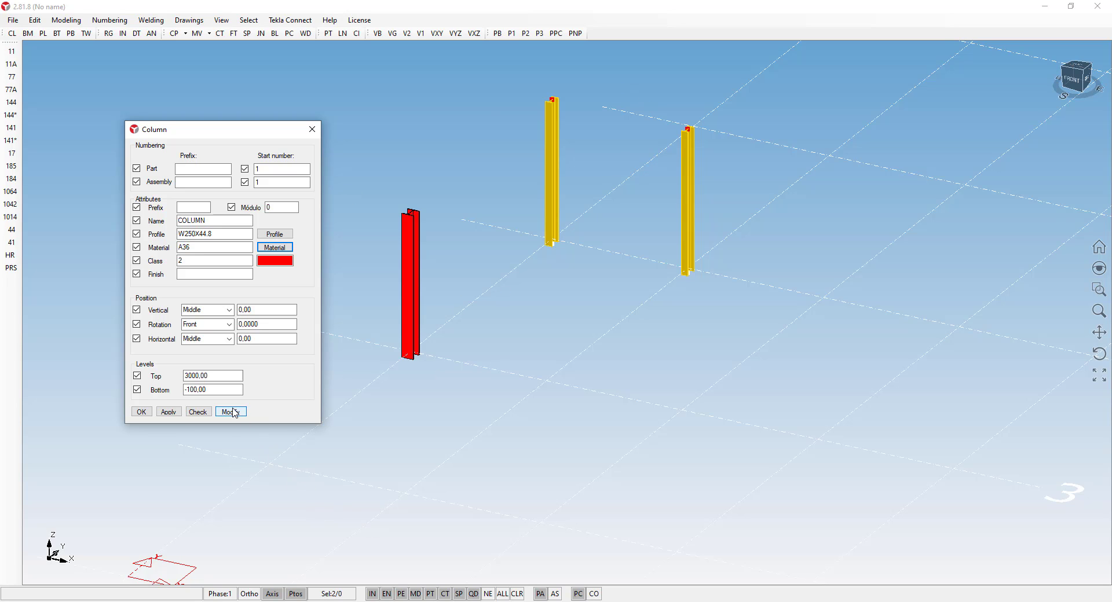
pyautogui.click(622, 311)
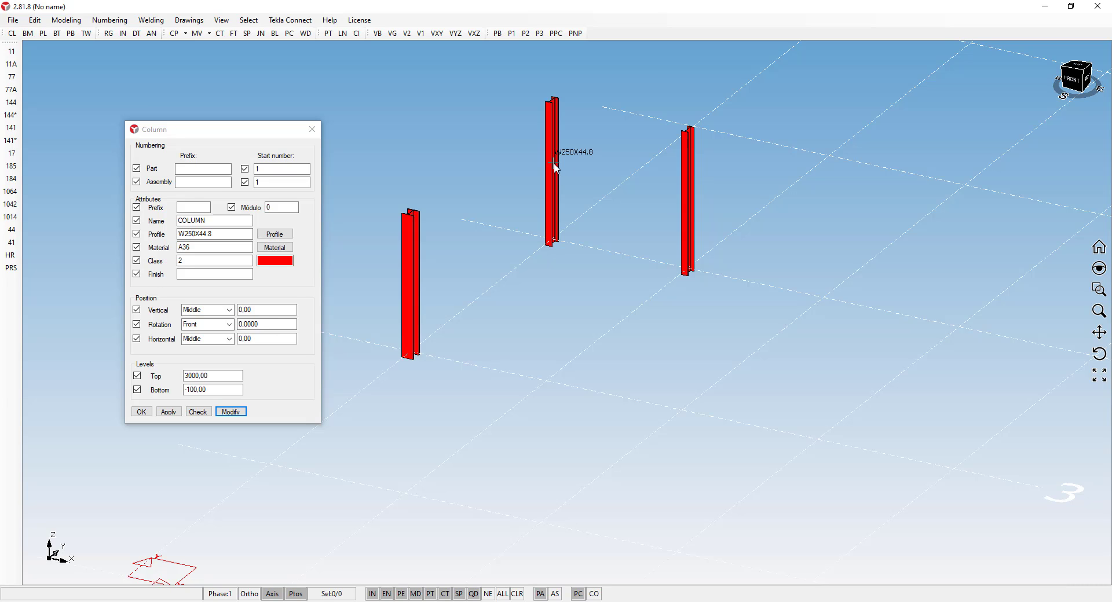
# - Check the profile and material in the properties of each of the two modified columns
pyautogui.doubleClick(556, 168)
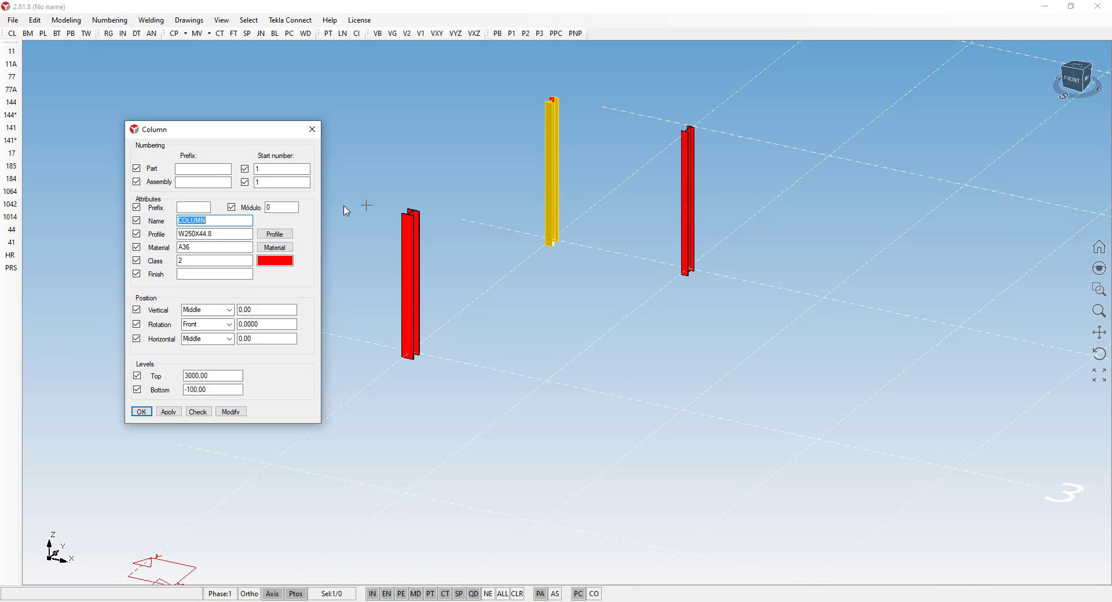
pyautogui.click(685, 202)
pyautogui.doubleClick(683, 200)
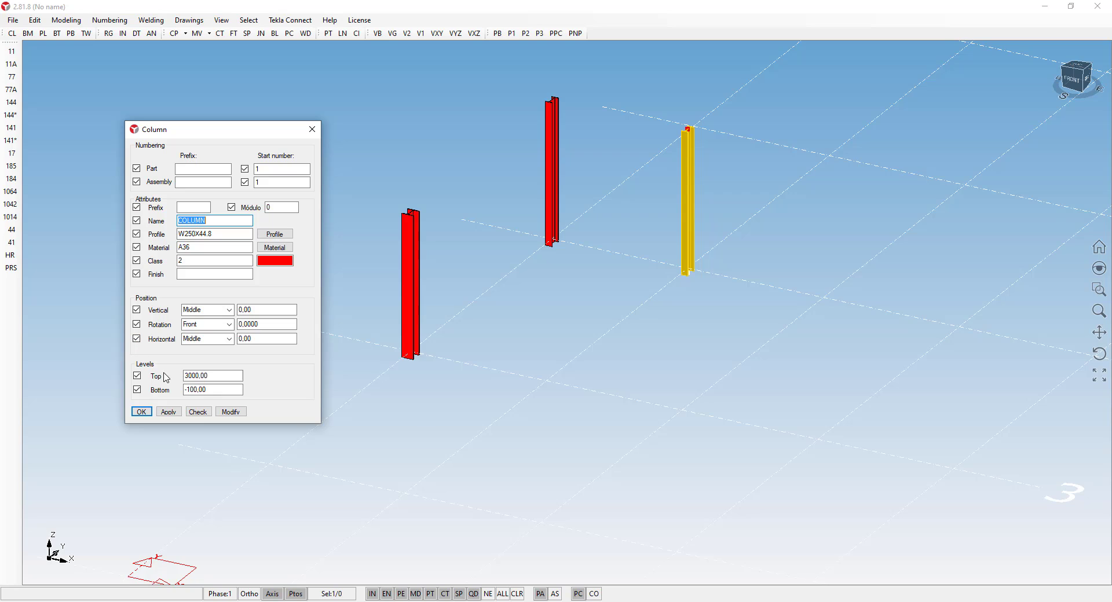
# - Apply only the A36 material from the rightmost column's properties to the front column as well, and check the front column's properties
pyautogui.click(198, 412)
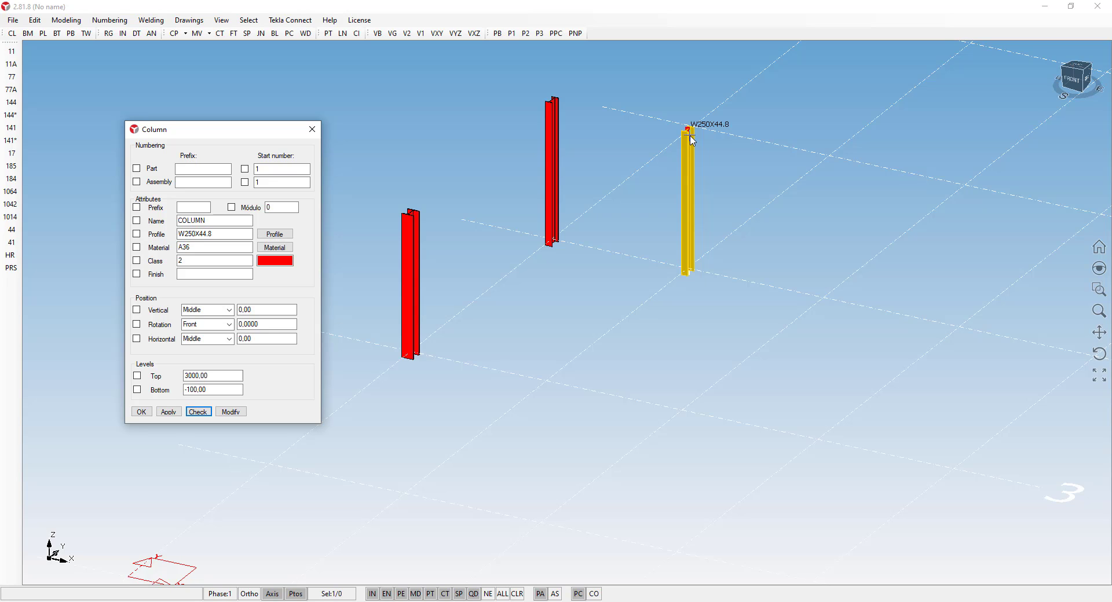
pyautogui.click(404, 226)
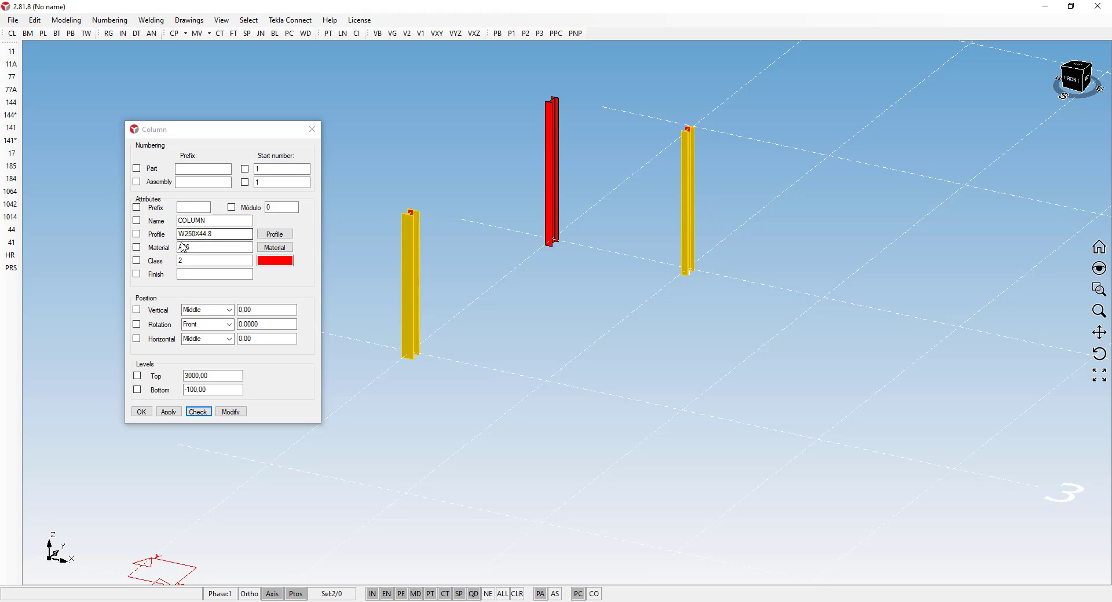
pyautogui.click(161, 249)
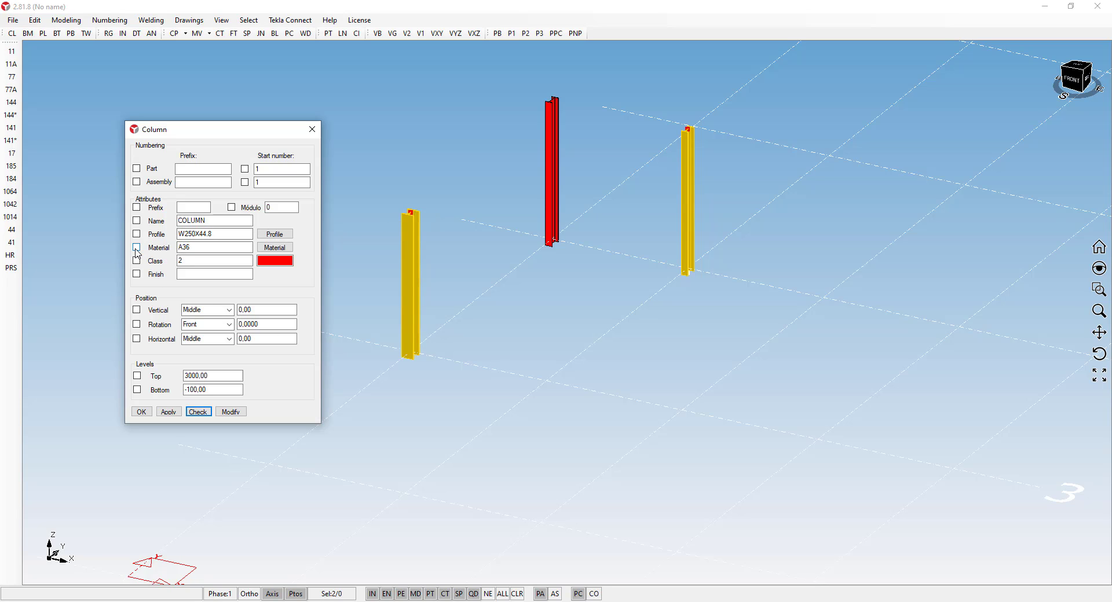
pyautogui.click(238, 413)
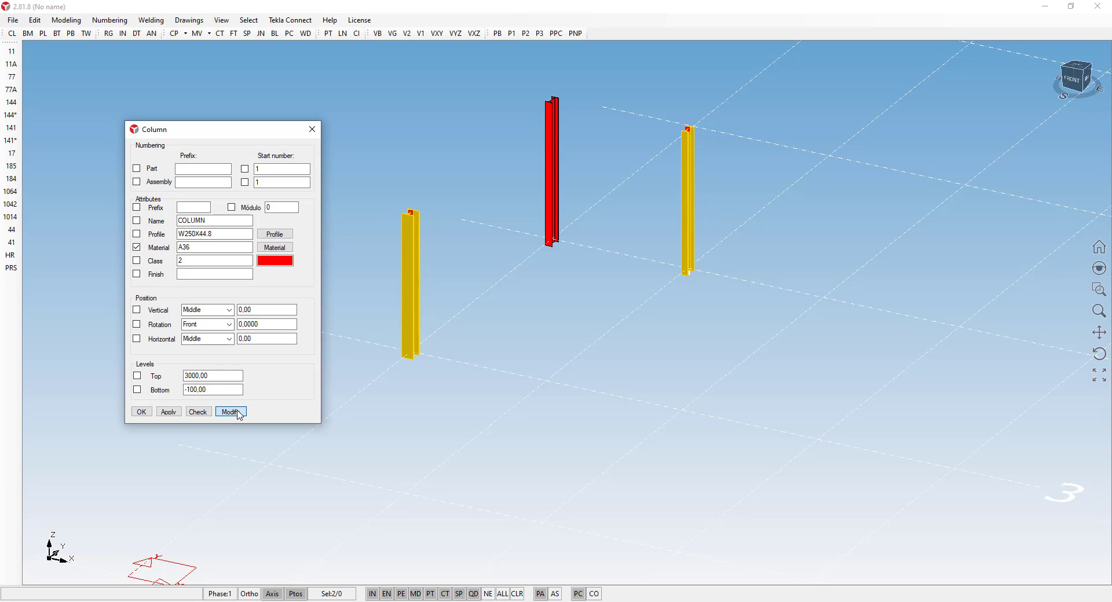
pyautogui.click(431, 232)
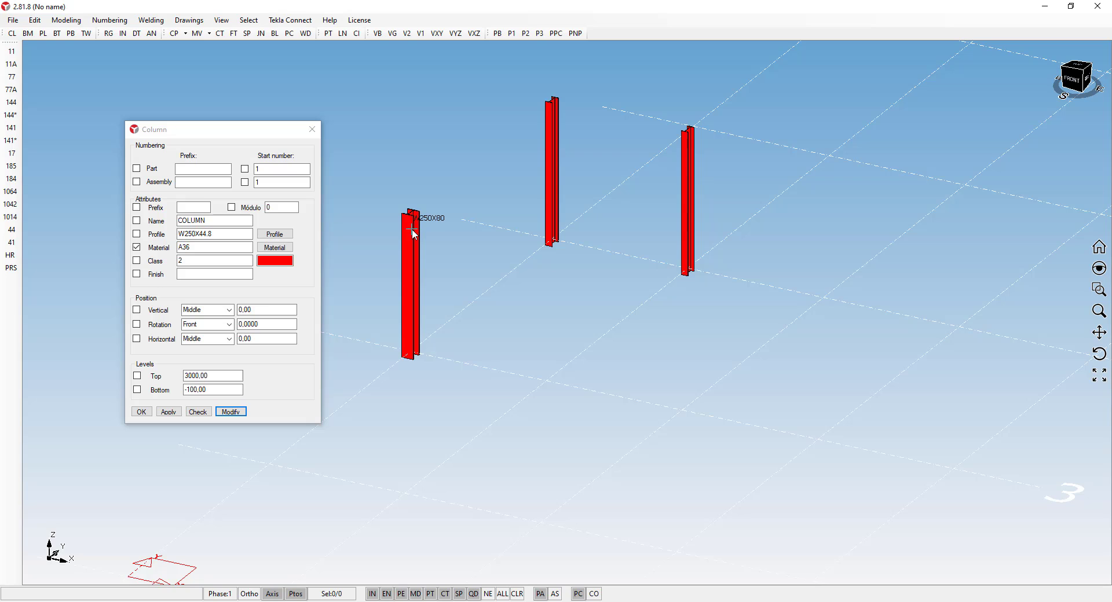
pyautogui.doubleClick(412, 228)
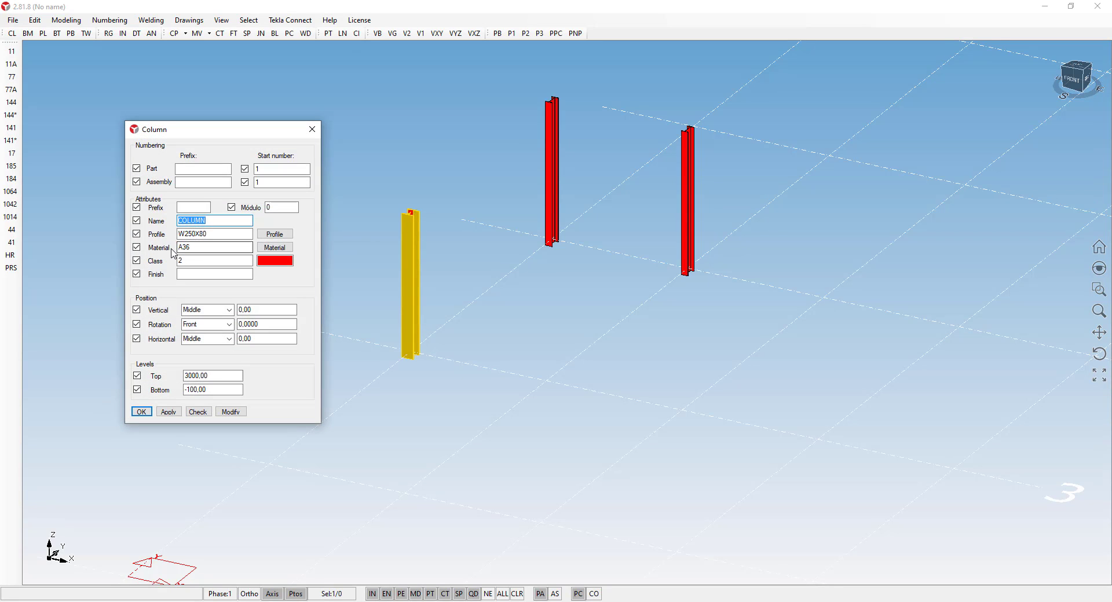